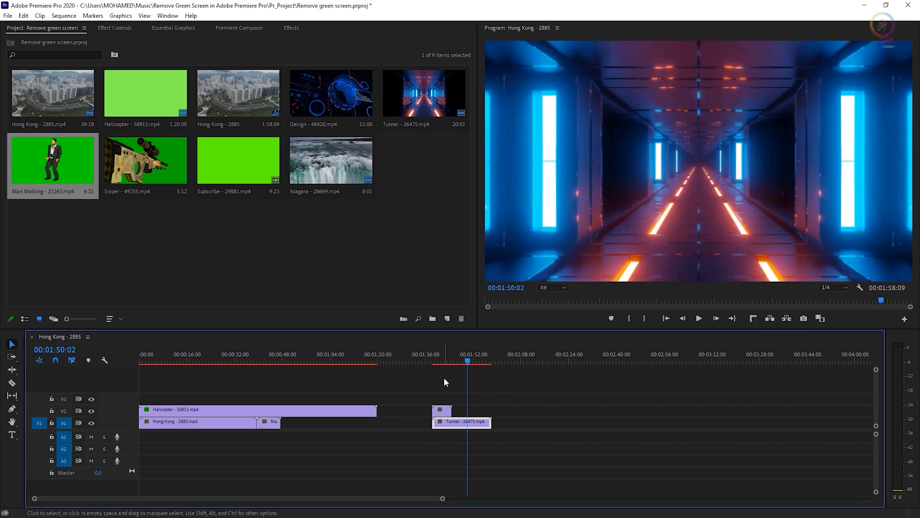
Apply the Ultra Key effect to the Man Walking clip above the Tunnel clip.
{"action": "left_click", "coordinate": [444, 357]}
{"action": "left_click", "coordinate": [447, 411]}
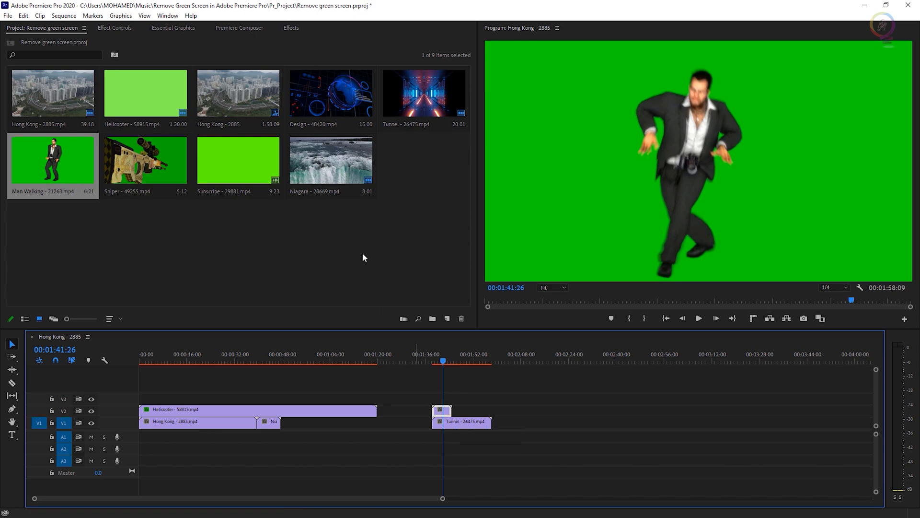
{"action": "left_click", "coordinate": [293, 28]}
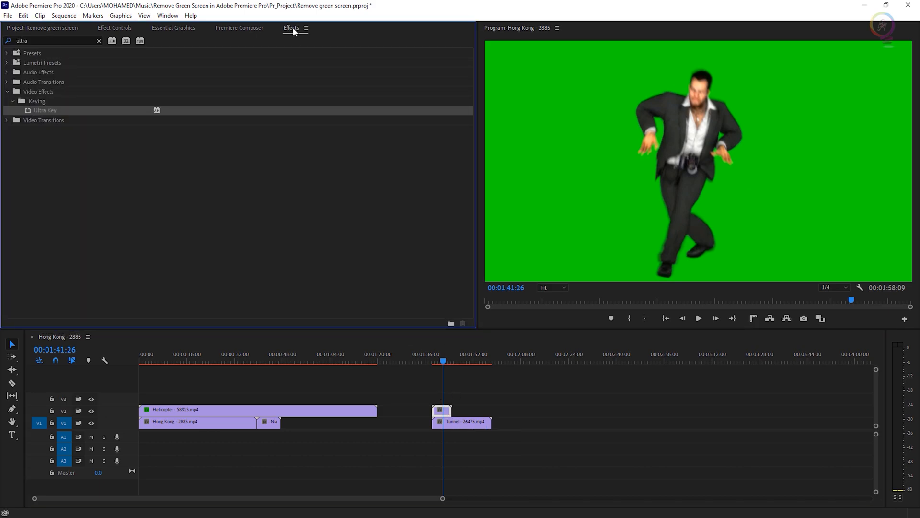
{"action": "left_click_drag", "start_coordinate": [27, 112], "coordinate": [444, 413]}
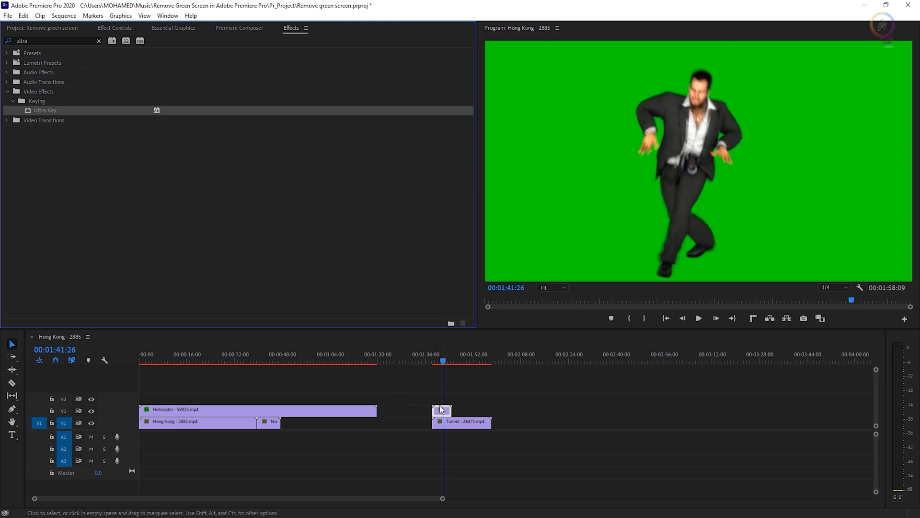
Sample the green backdrop in the preview as the Ultra Key's Key Color for the Man Walking clip.
{"action": "left_click", "coordinate": [112, 26]}
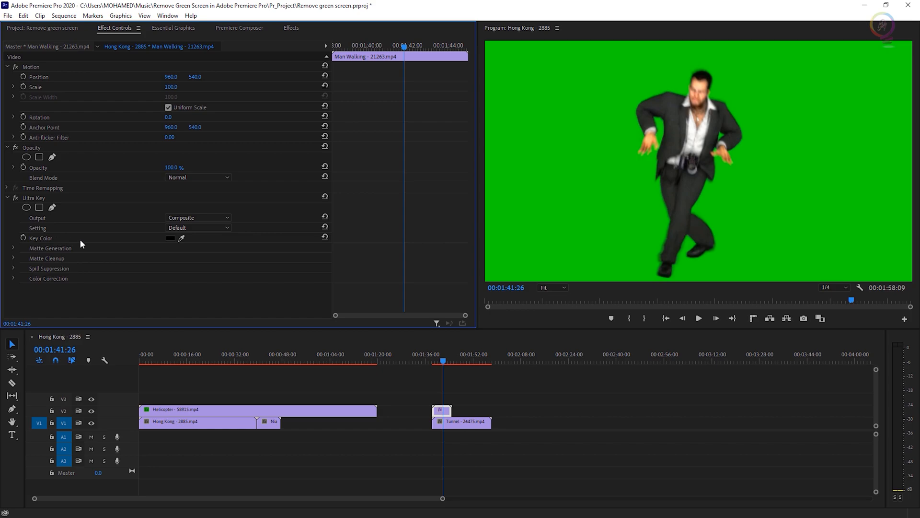
{"action": "left_click", "coordinate": [182, 239]}
{"action": "left_click", "coordinate": [588, 164]}
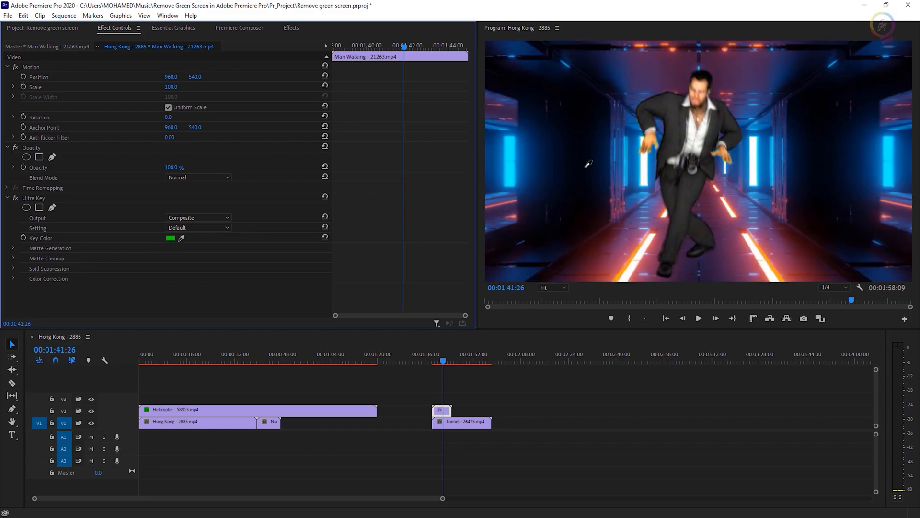
Examine the keyed man's edges in the preview at 50% and 100% zoom, and check another frame at 00:01:42:26.
{"action": "left_click", "coordinate": [563, 288]}
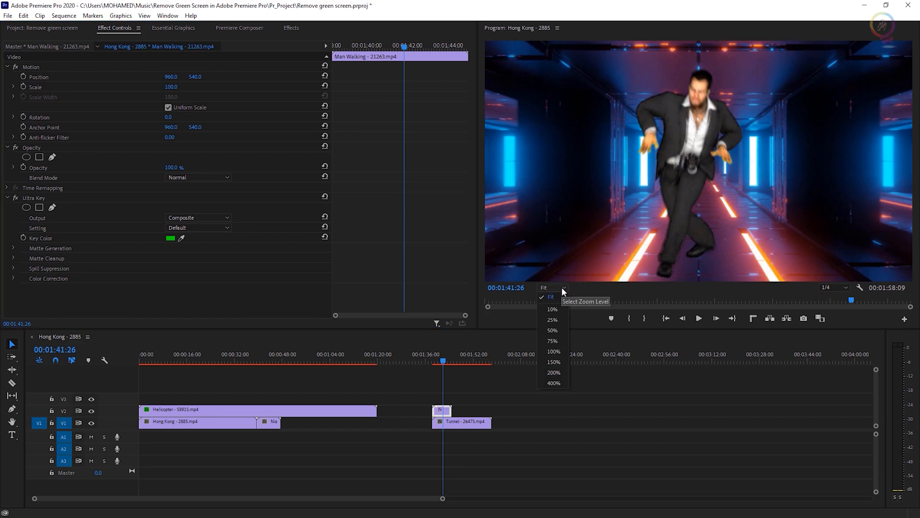
{"action": "left_click", "coordinate": [559, 329]}
{"action": "left_click", "coordinate": [561, 287]}
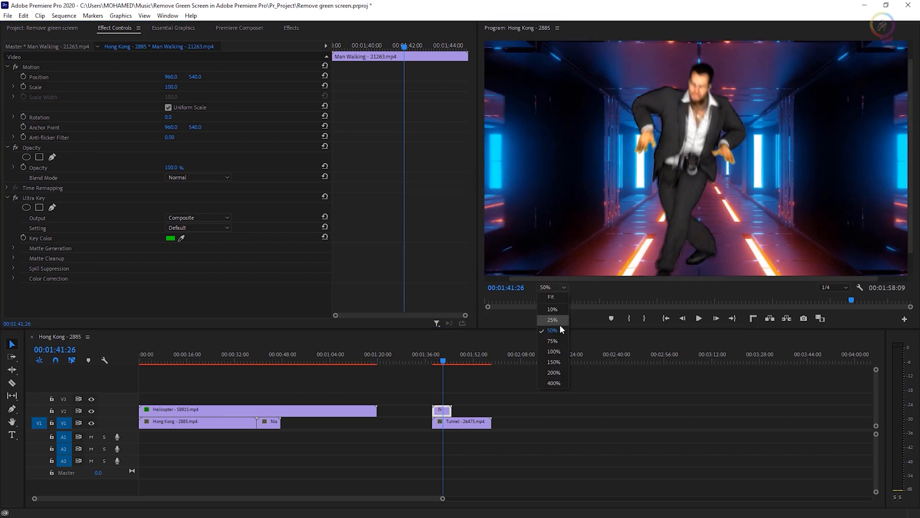
{"action": "left_click", "coordinate": [557, 351]}
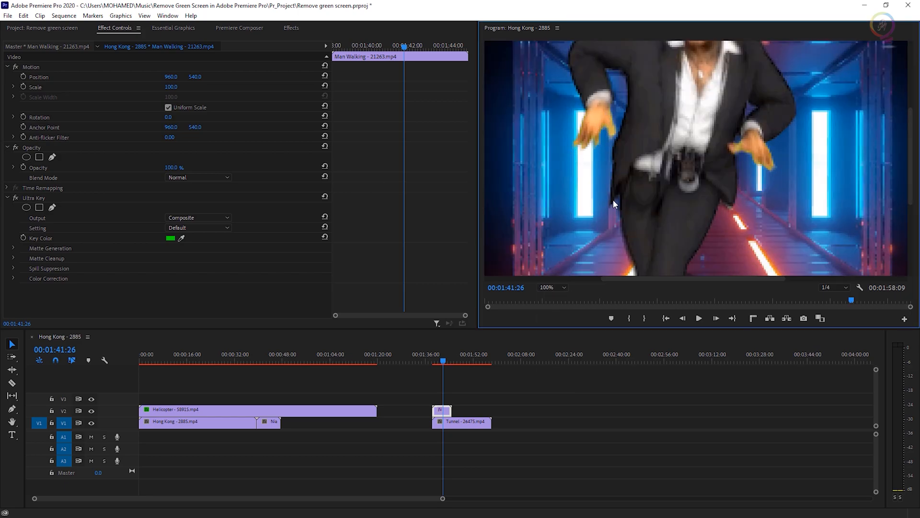
{"action": "left_click", "coordinate": [144, 15]}
{"action": "left_click", "coordinate": [302, 37]}
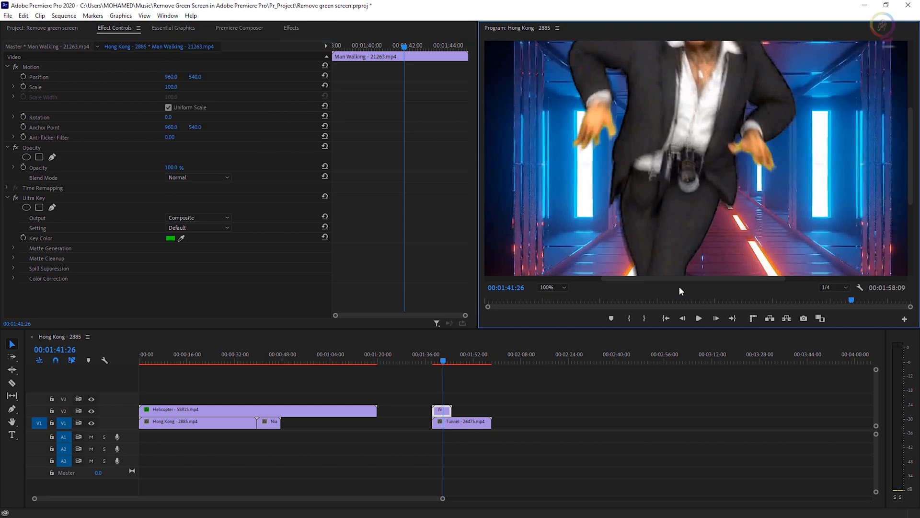
{"action": "left_click_drag", "start_coordinate": [442, 498], "coordinate": [268, 477]}
{"action": "left_click", "coordinate": [461, 363]}
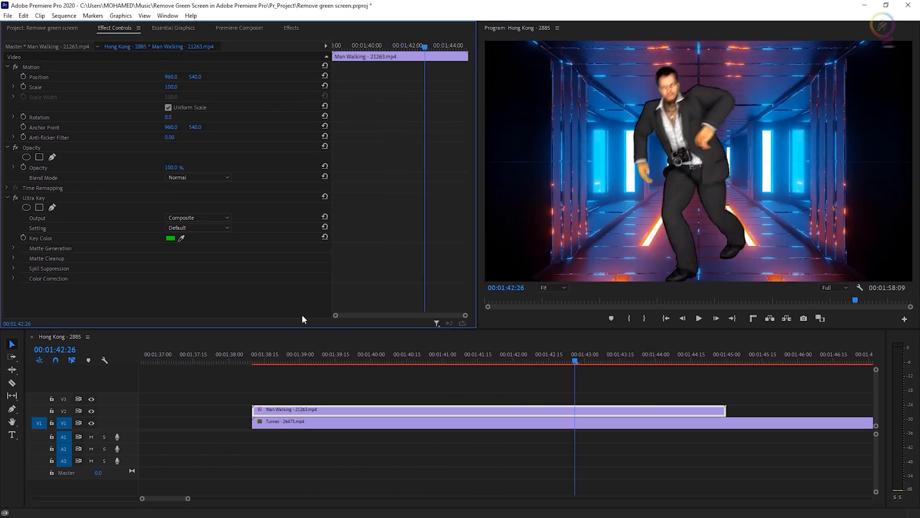
Set the Ultra Key's Matte Cleanup Soften to 20, judging the man's edges at 100% preview zoom.
{"action": "left_click", "coordinate": [12, 257]}
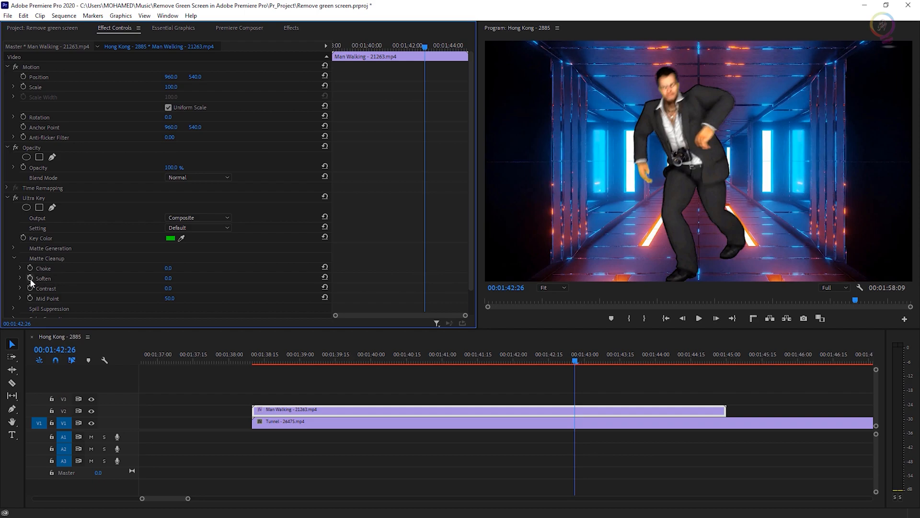
{"action": "left_click_drag", "start_coordinate": [167, 279], "coordinate": [643, 165]}
{"action": "left_click", "coordinate": [552, 287]}
{"action": "left_click", "coordinate": [558, 350]}
{"action": "left_click", "coordinate": [168, 278]}
{"action": "type", "text": "75"}
{"action": "key", "text": "Return"}
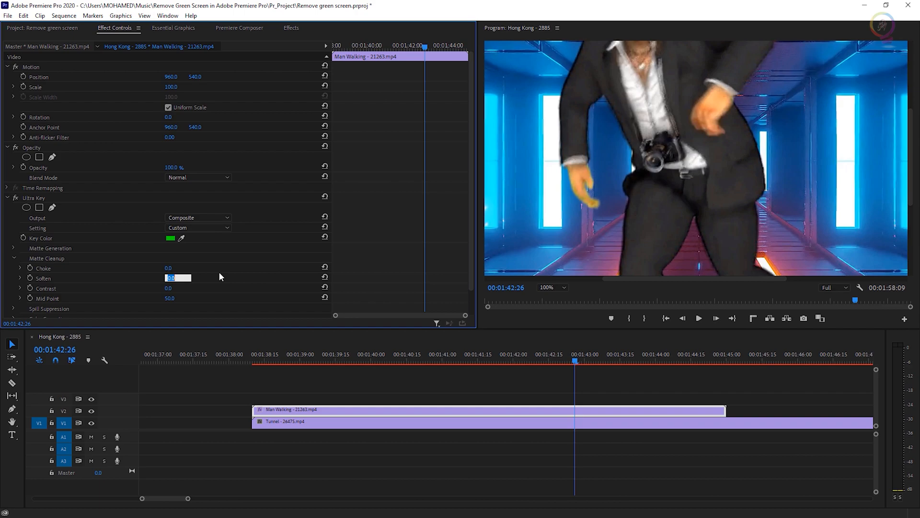
{"action": "type", "text": "16"}
{"action": "key", "text": "Return"}
{"action": "type", "text": "20"}
{"action": "key", "text": "Return"}
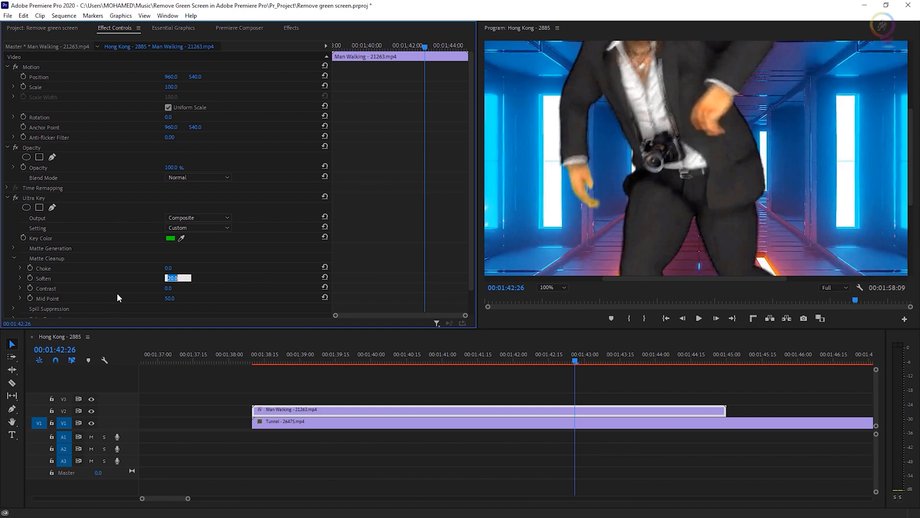
Set the Matte Cleanup Choke to 23, Contrast to 9 and Mid Point to 92.
{"action": "left_click", "coordinate": [168, 268]}
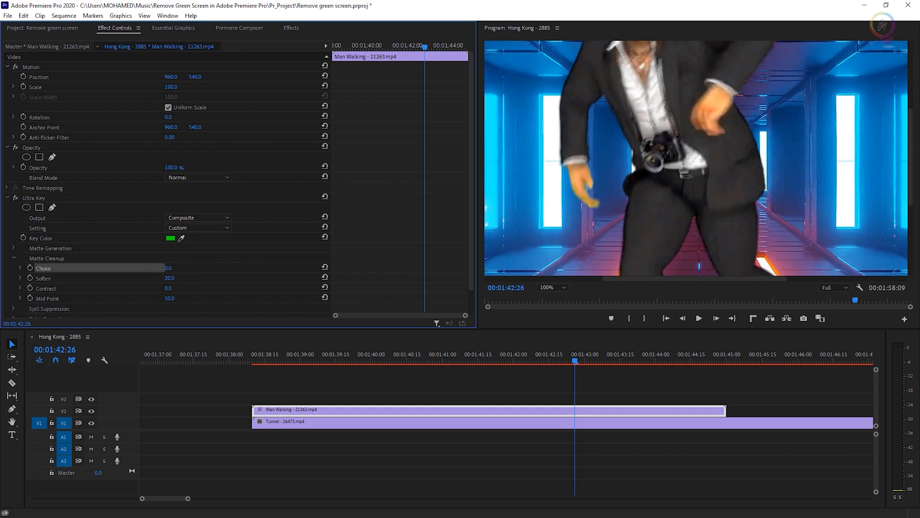
{"action": "type", "text": "23"}
{"action": "key", "text": "Return"}
{"action": "mouse_move", "coordinate": [168, 288]}
{"action": "left_mouse_down"}
{"action": "mouse_move", "coordinate": [202, 288]}
{"action": "mouse_move", "coordinate": [184, 293]}
{"action": "left_mouse_up"}
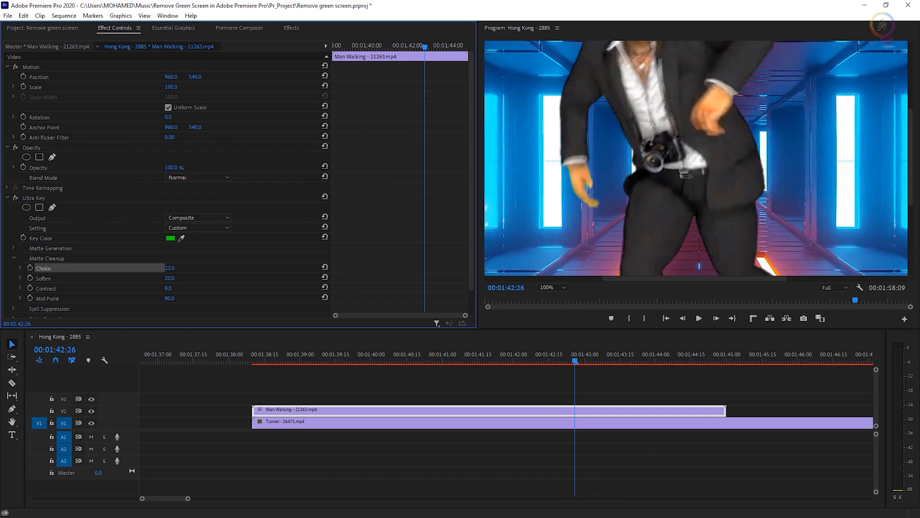
{"action": "left_click", "coordinate": [171, 298]}
Try a Saturation of 154 and a different Hue in the Ultra Key's Color Correction, and reset the color correction values.
{"action": "scroll", "coordinate": [111, 292], "scroll_direction": "down", "scroll_amount": 1}
{"action": "left_click", "coordinate": [101, 289]}
{"action": "scroll", "coordinate": [88, 275], "scroll_direction": "down", "scroll_amount": 1}
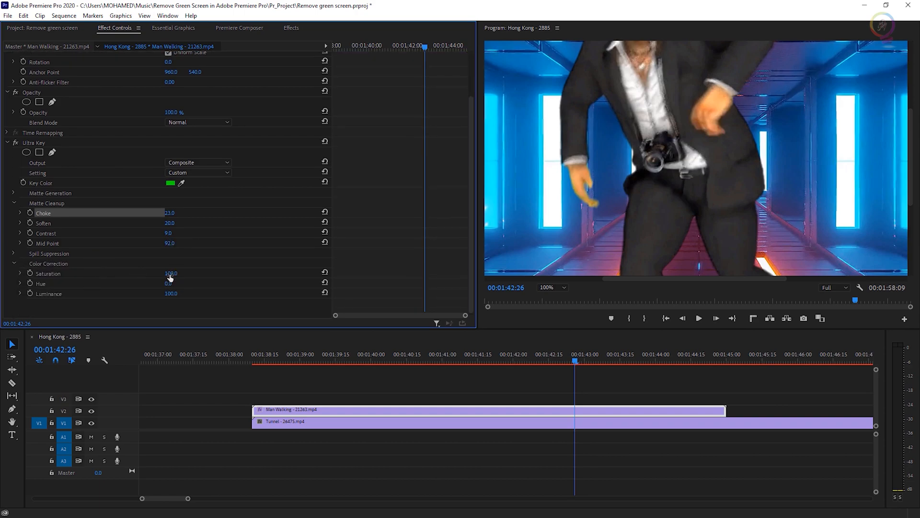
{"action": "left_click_drag", "start_coordinate": [170, 275], "coordinate": [199, 273]}
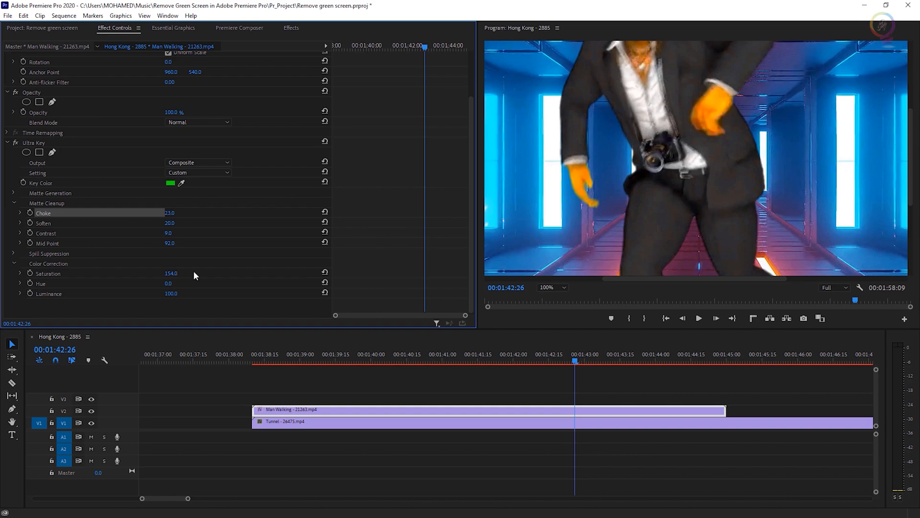
{"action": "left_click", "coordinate": [324, 274]}
{"action": "mouse_move", "coordinate": [168, 283]}
{"action": "left_mouse_down"}
{"action": "mouse_move", "coordinate": [200, 283]}
{"action": "mouse_move", "coordinate": [160, 293]}
{"action": "mouse_move", "coordinate": [181, 293]}
{"action": "left_mouse_up"}
{"action": "left_click", "coordinate": [324, 284]}
{"action": "left_click", "coordinate": [325, 293]}
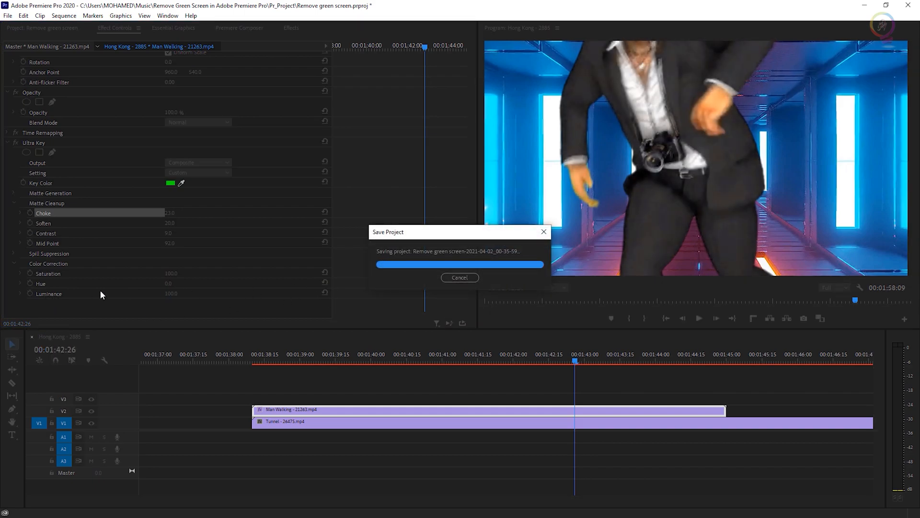
Try different Transparency and Highlight values in the Ultra Key's Matte Generation, and reset both.
{"action": "left_click", "coordinate": [14, 192]}
{"action": "left_click_drag", "start_coordinate": [169, 202], "coordinate": [170, 222]}
{"action": "left_click", "coordinate": [324, 202]}
{"action": "left_click", "coordinate": [175, 212]}
{"action": "left_click", "coordinate": [157, 217]}
{"action": "left_click", "coordinate": [324, 211]}
Try different Shadow values in the Ultra Key's Matte Generation, and reset the Shadow.
{"action": "left_click", "coordinate": [171, 223]}
{"action": "type", "text": "50"}
{"action": "key", "text": "Return"}
{"action": "key", "text": "Up"}
{"action": "key", "text": "Up"}
{"action": "key", "text": "Down"}
{"action": "key", "text": "Down"}
{"action": "key", "text": "Down"}
{"action": "key", "text": "Down"}
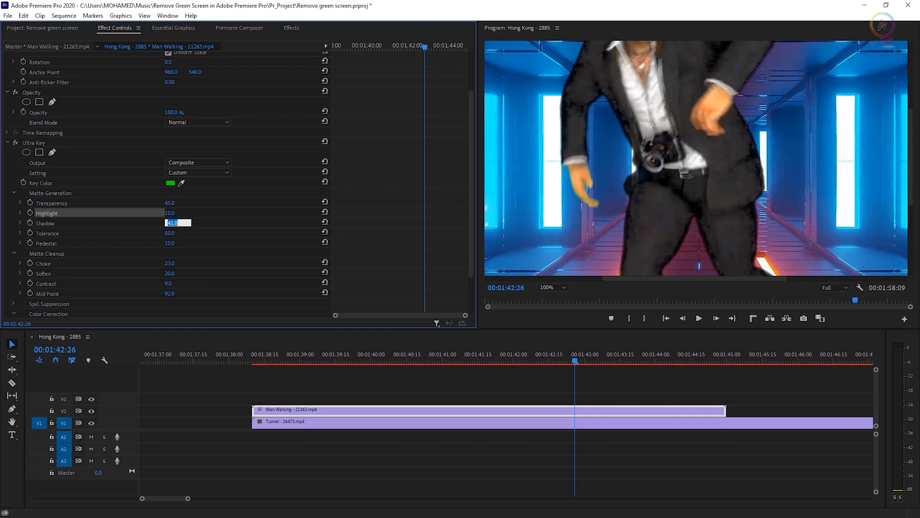
{"action": "left_click", "coordinate": [324, 223]}
Try different Tolerance and Pedestal values in the Ultra Key's Matte Generation, and reset both.
{"action": "mouse_move", "coordinate": [169, 233]}
{"action": "left_mouse_down"}
{"action": "mouse_move", "coordinate": [145, 233]}
{"action": "mouse_move", "coordinate": [193, 233]}
{"action": "mouse_move", "coordinate": [122, 234]}
{"action": "mouse_move", "coordinate": [215, 243]}
{"action": "mouse_move", "coordinate": [163, 243]}
{"action": "left_mouse_up"}
{"action": "left_click", "coordinate": [325, 233]}
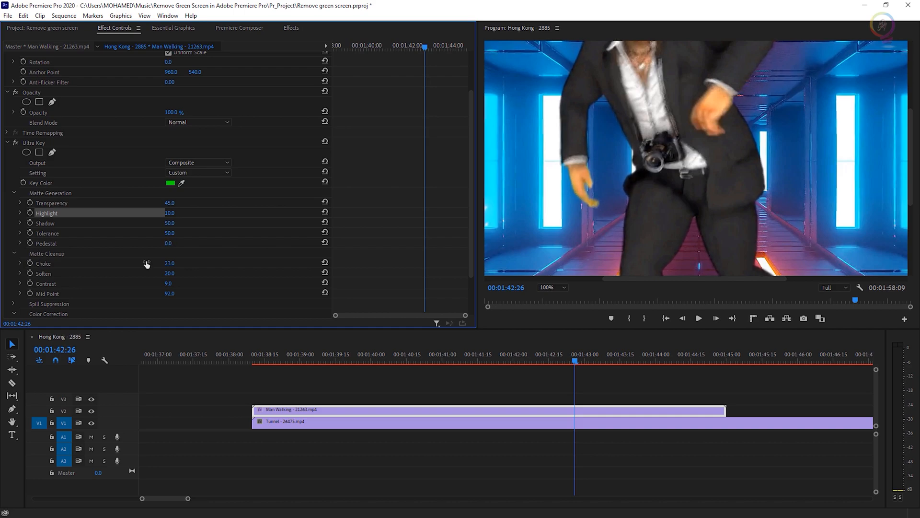
{"action": "left_click", "coordinate": [324, 242]}
{"action": "scroll", "coordinate": [219, 268], "scroll_direction": "up", "scroll_amount": 1}
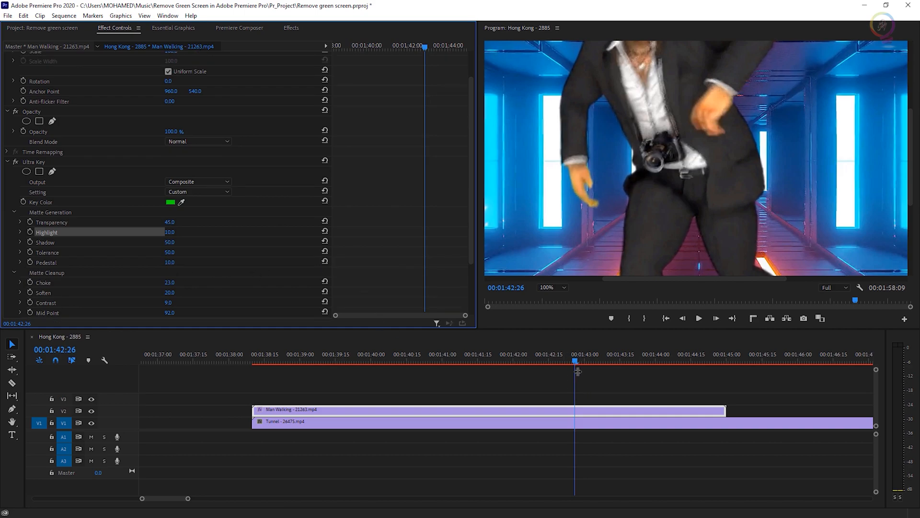
Set the Matte Cleanup Soften to 57, judging the whole fitted frame at 00:01:39:27.
{"action": "left_click", "coordinate": [559, 288]}
{"action": "left_click", "coordinate": [556, 312]}
{"action": "left_click_drag", "start_coordinate": [575, 361], "coordinate": [363, 393]}
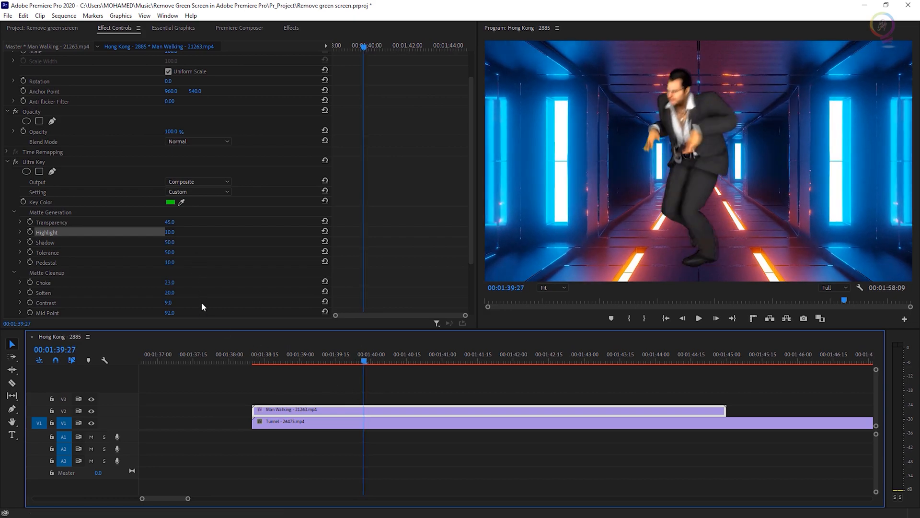
{"action": "left_click_drag", "start_coordinate": [173, 295], "coordinate": [175, 295]}
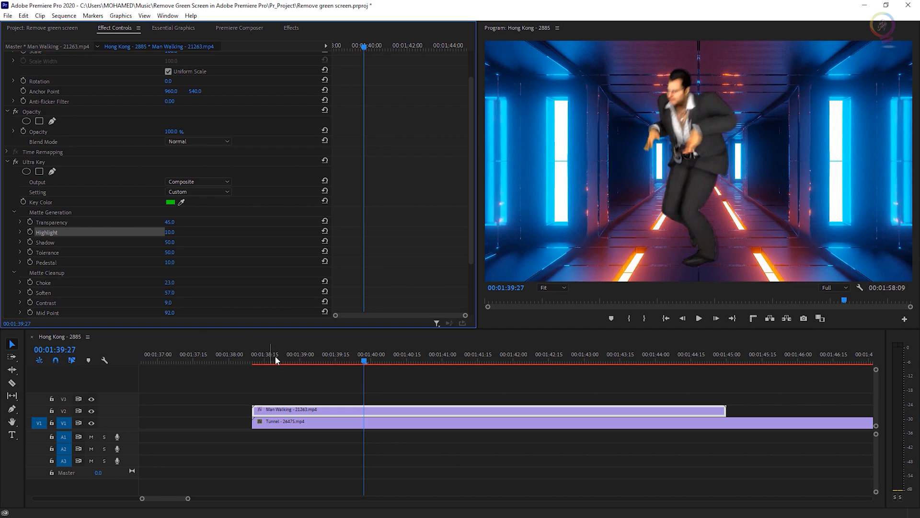
Scrub and play the section with the keyed man over the tunnel to check the composite.
{"action": "left_click", "coordinate": [292, 359]}
{"action": "left_click_drag", "start_coordinate": [302, 359], "coordinate": [511, 400]}
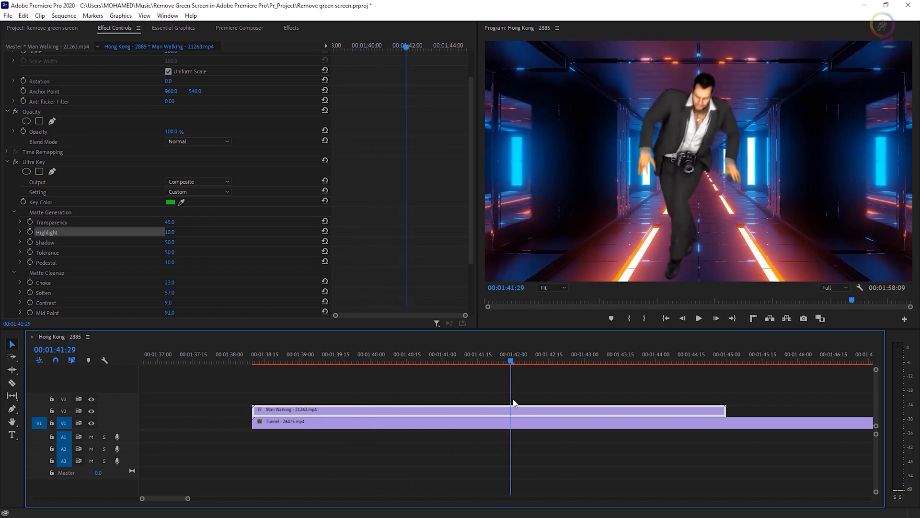
{"action": "key", "text": "space"}
{"action": "left_click", "coordinate": [598, 402]}
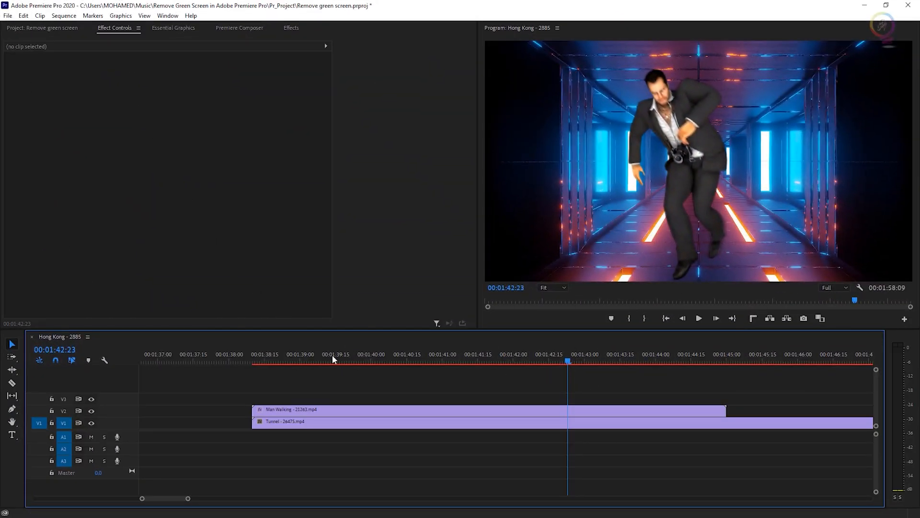
Place the clip Subscribe - 29881.mp4 on track V2 above the Tunnel clip, starting at 00:01:45:24.
{"action": "left_click", "coordinate": [438, 410]}
{"action": "scroll", "coordinate": [762, 415], "scroll_direction": "down", "scroll_amount": 3}
{"action": "left_click", "coordinate": [711, 359]}
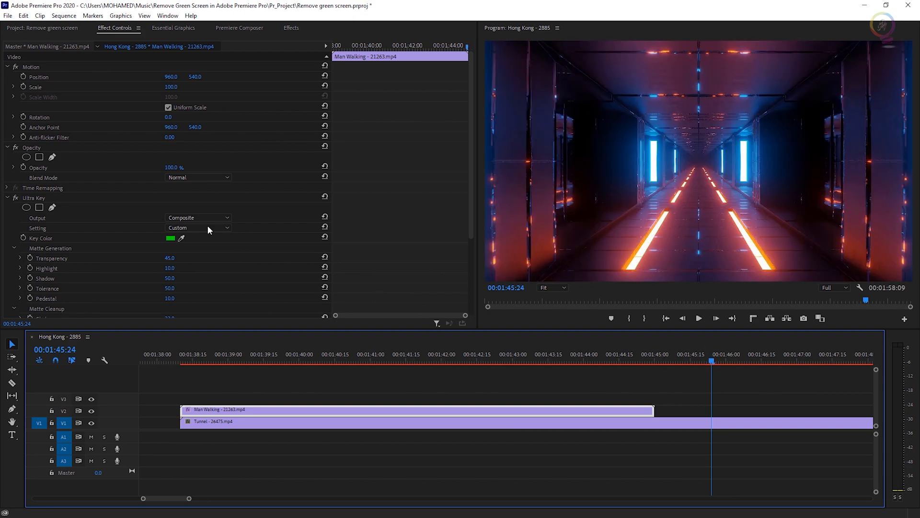
{"action": "left_click", "coordinate": [42, 24]}
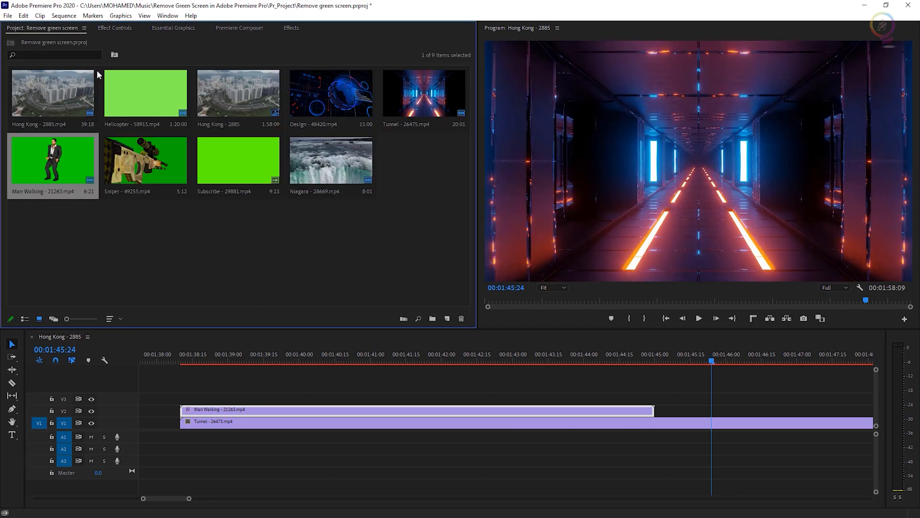
{"action": "left_click_drag", "start_coordinate": [230, 181], "coordinate": [712, 410]}
Move the playhead to 00:01:48:24 within the Subscribe clip and select that clip.
{"action": "scroll", "coordinate": [755, 412], "scroll_direction": "down", "scroll_amount": 5}
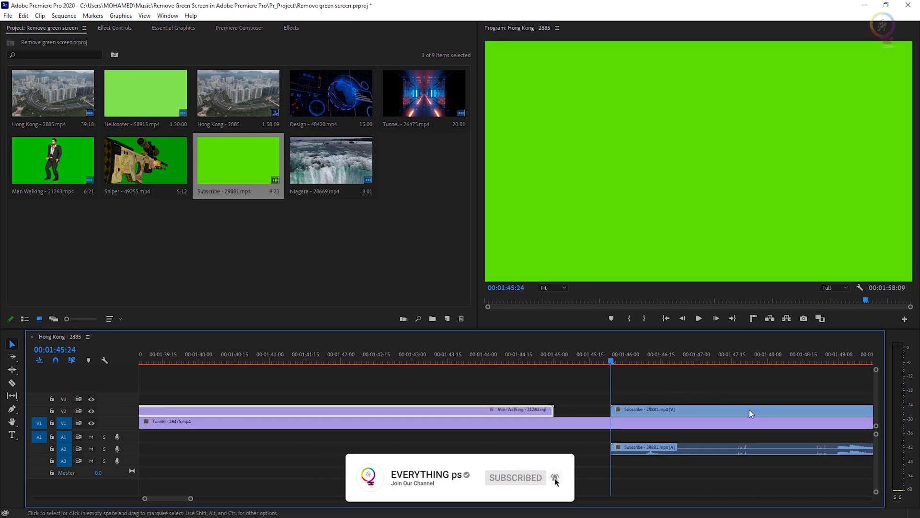
{"action": "left_click", "coordinate": [739, 360]}
{"action": "right_click", "coordinate": [752, 410]}
{"action": "left_click", "coordinate": [784, 396]}
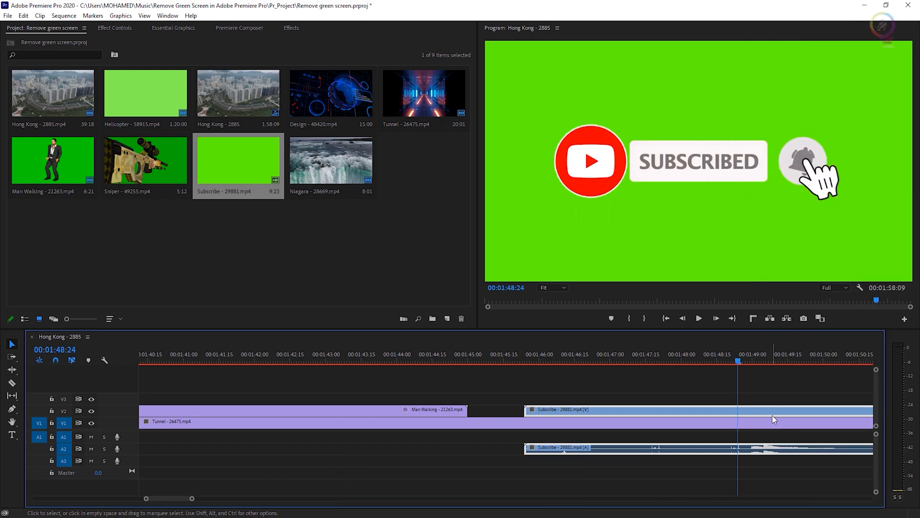
{"action": "double_click", "coordinate": [766, 411]}
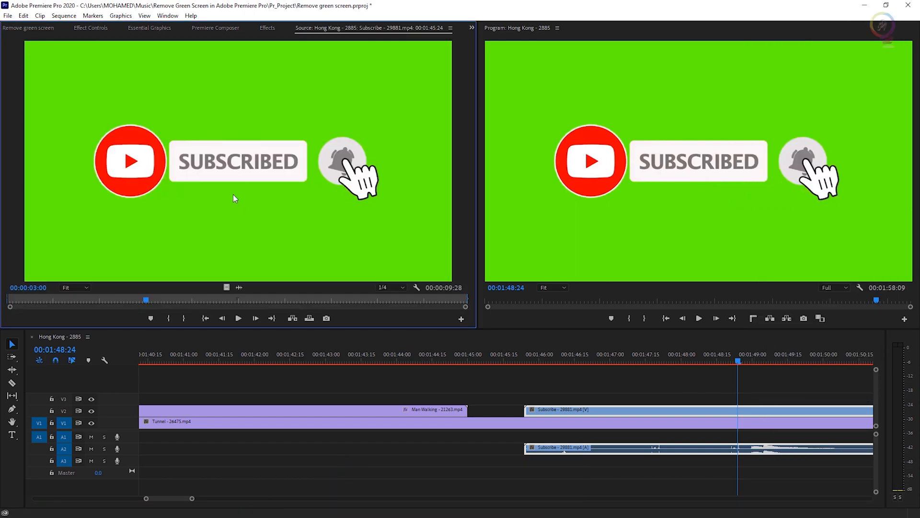
{"action": "left_click", "coordinate": [450, 28]}
{"action": "left_click", "coordinate": [470, 31]}
Apply the Ultra Key effect to the Subscribe clip and open the clip's effect settings.
{"action": "left_click", "coordinate": [682, 411]}
{"action": "left_click", "coordinate": [295, 28]}
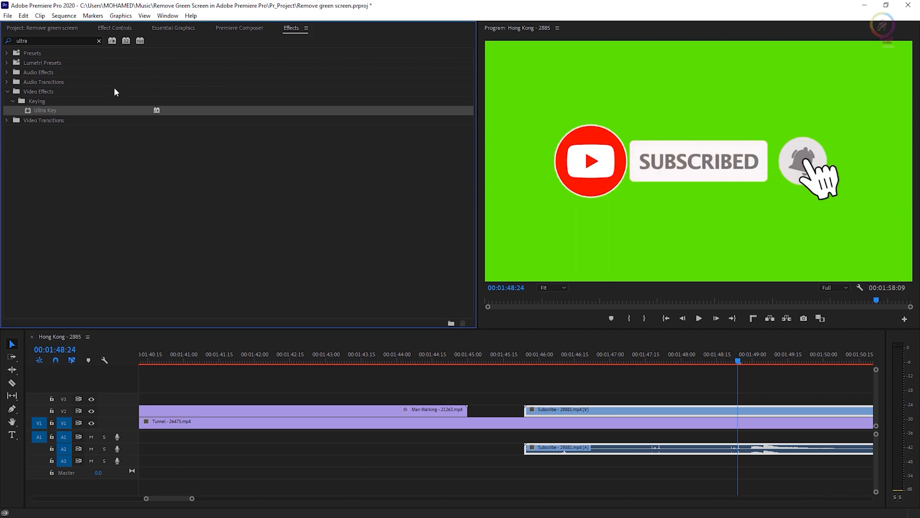
{"action": "left_click_drag", "start_coordinate": [36, 110], "coordinate": [603, 412]}
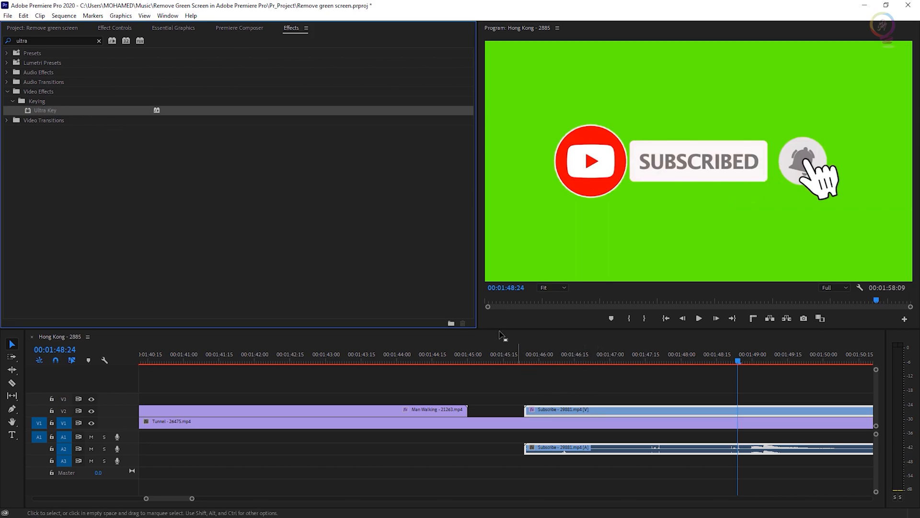
{"action": "left_click", "coordinate": [114, 27]}
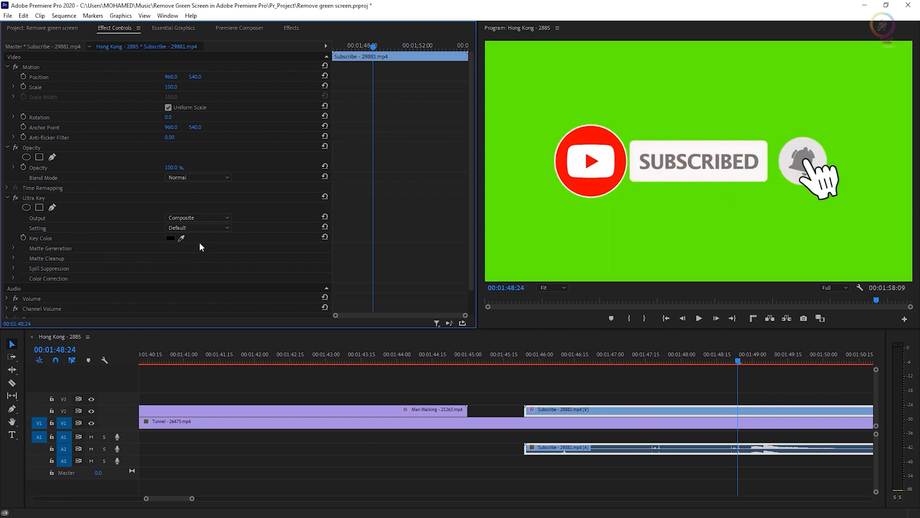